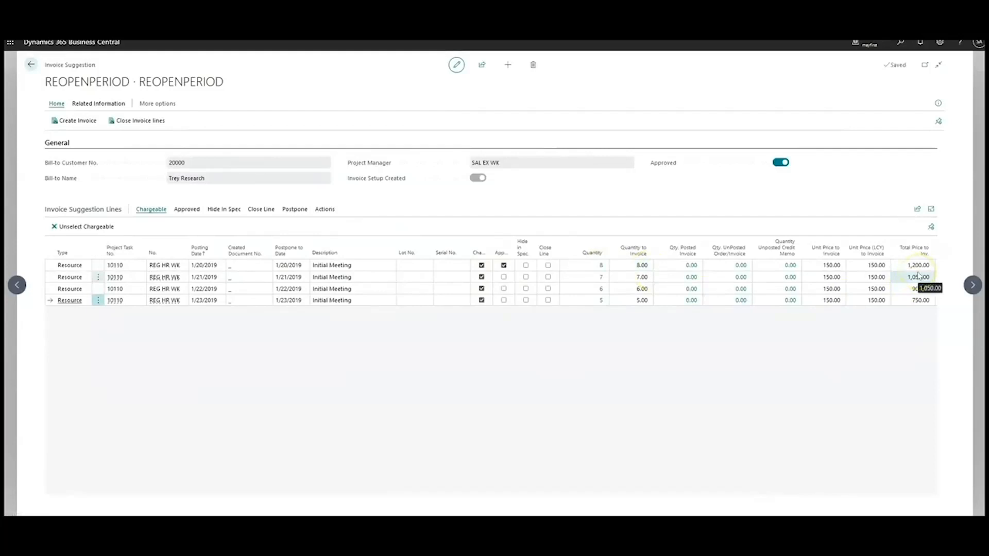
Create the sales invoice for the approved 1/20/2019 line and post it without opening the posted invoice.
{"action": "left_click", "coordinate": [64, 120]}
{"action": "left_click", "coordinate": [554, 487]}
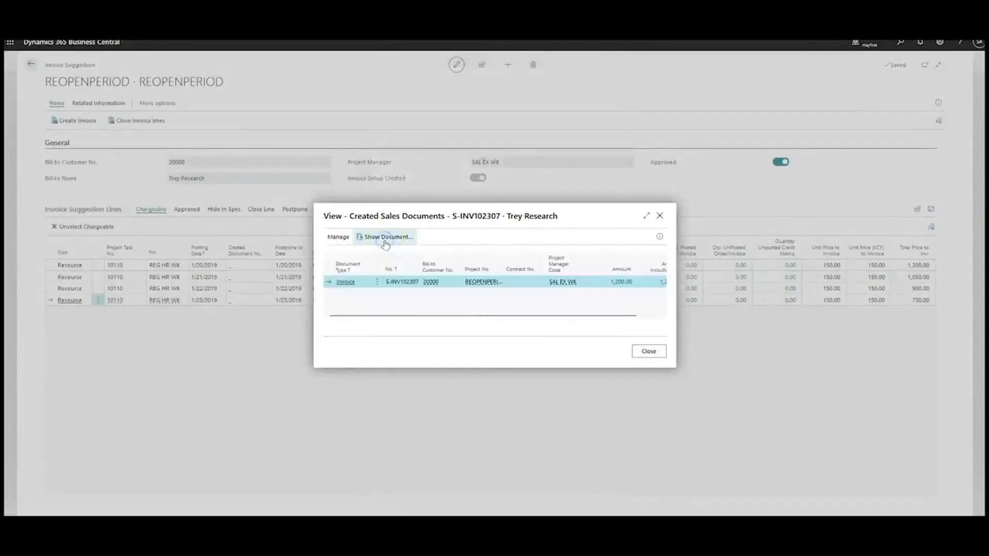
{"action": "left_click", "coordinate": [385, 242]}
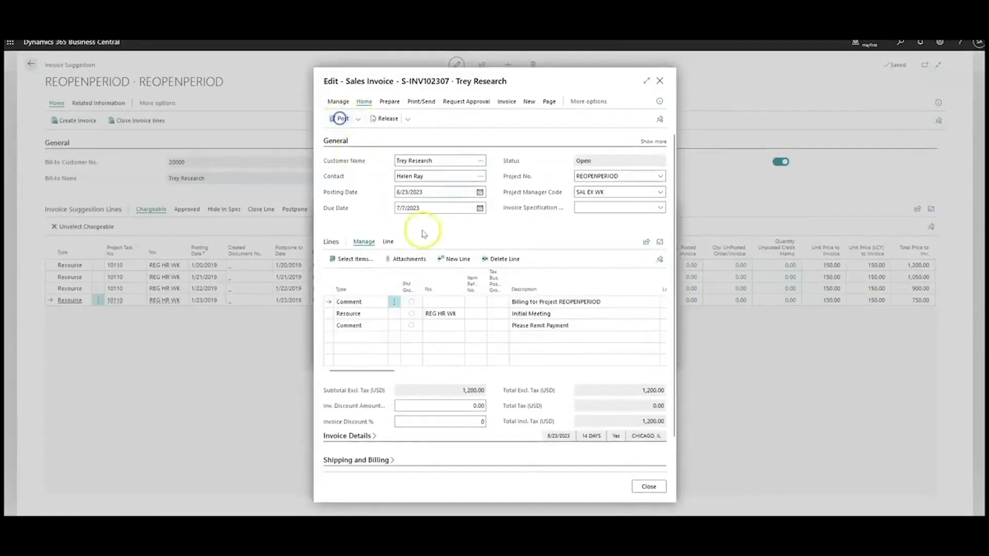
{"action": "key", "text": "F9"}
{"action": "left_click", "coordinate": [533, 305]}
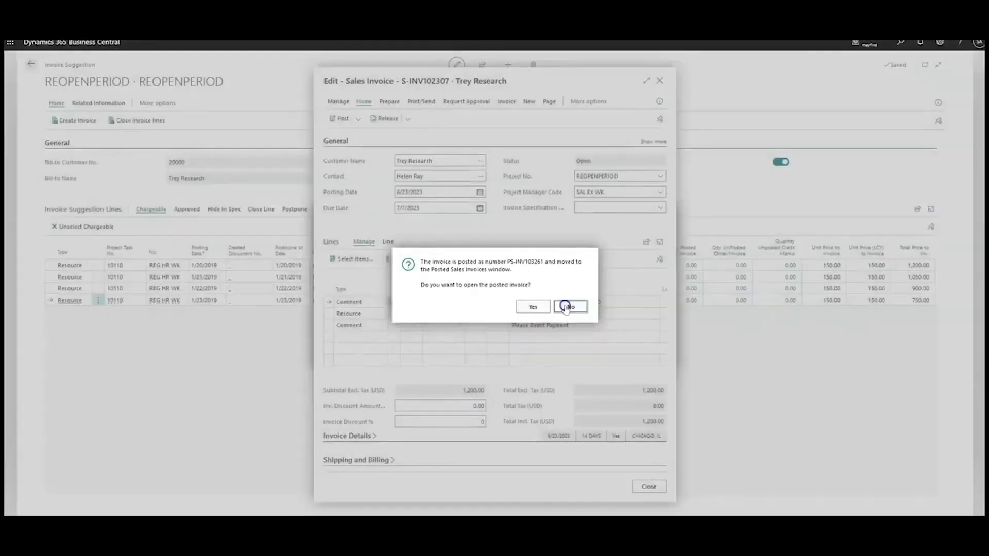
{"action": "left_click", "coordinate": [569, 307]}
{"action": "left_click", "coordinate": [650, 352]}
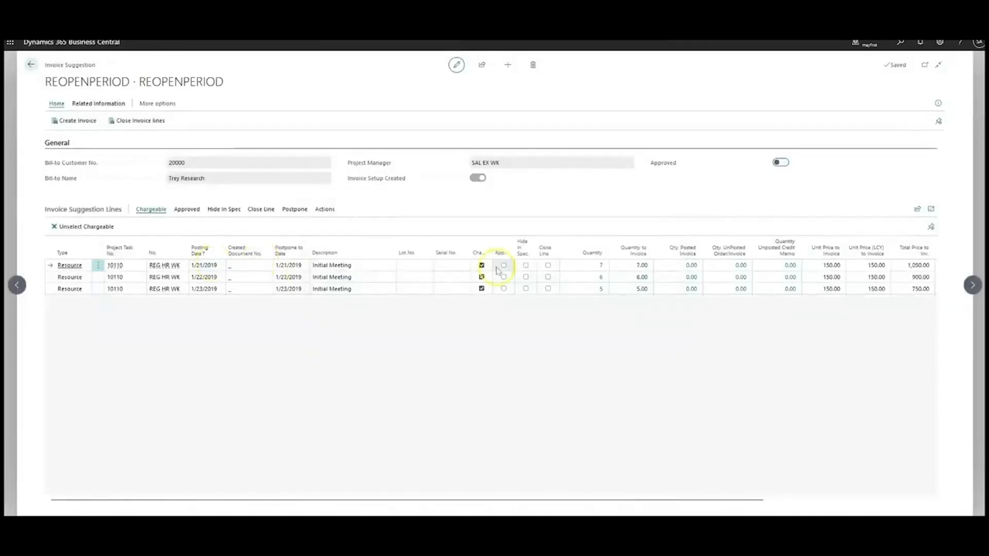
Approve the 1/21/2019 line and set its quantity to invoice to 4.
{"action": "left_click", "coordinate": [505, 266]}
{"action": "left_click", "coordinate": [639, 265]}
{"action": "type", "text": "4"}
{"action": "key", "text": "Return"}
Create the sales invoice for the partially billed 1/21/2019 line and post it without opening the posted invoice.
{"action": "left_click", "coordinate": [77, 120]}
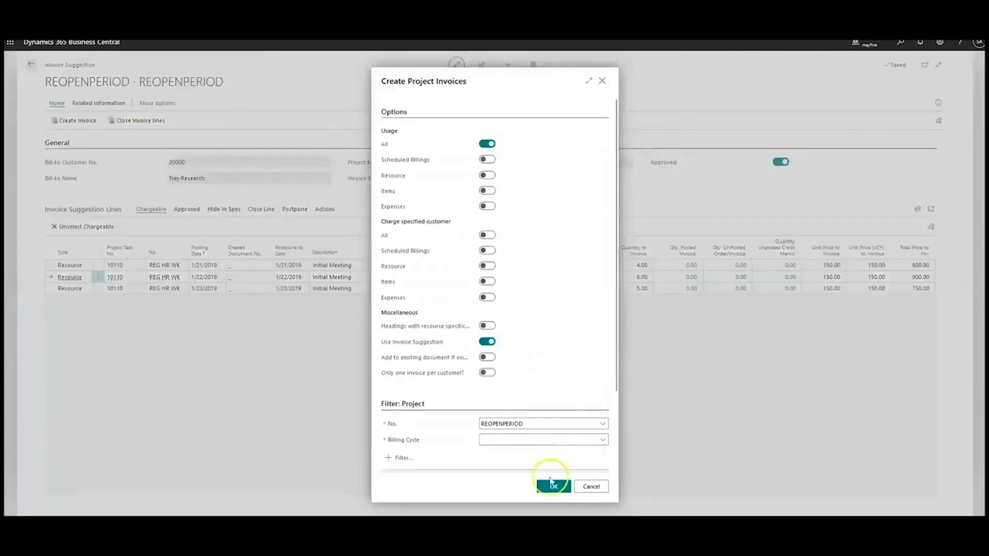
{"action": "left_click", "coordinate": [554, 487]}
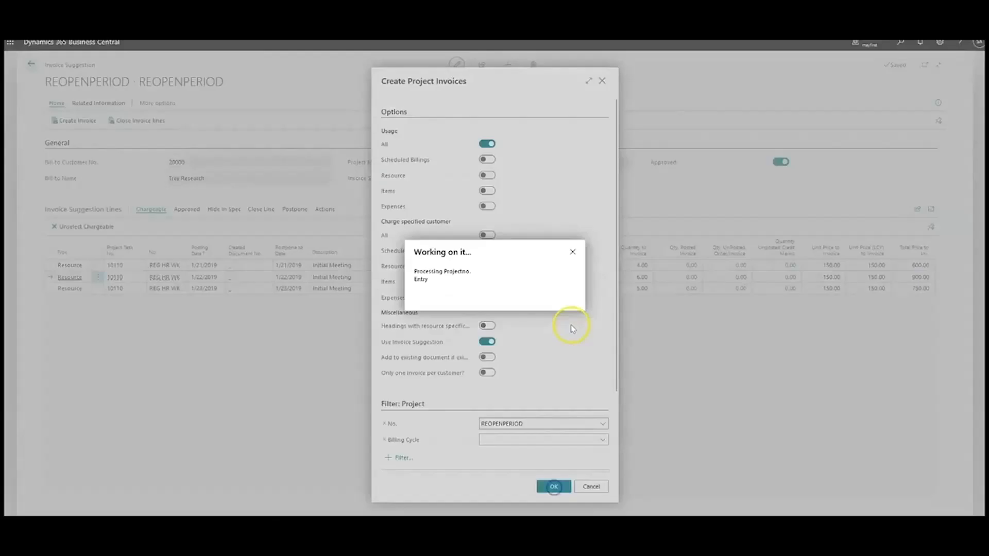
{"action": "left_click", "coordinate": [642, 349]}
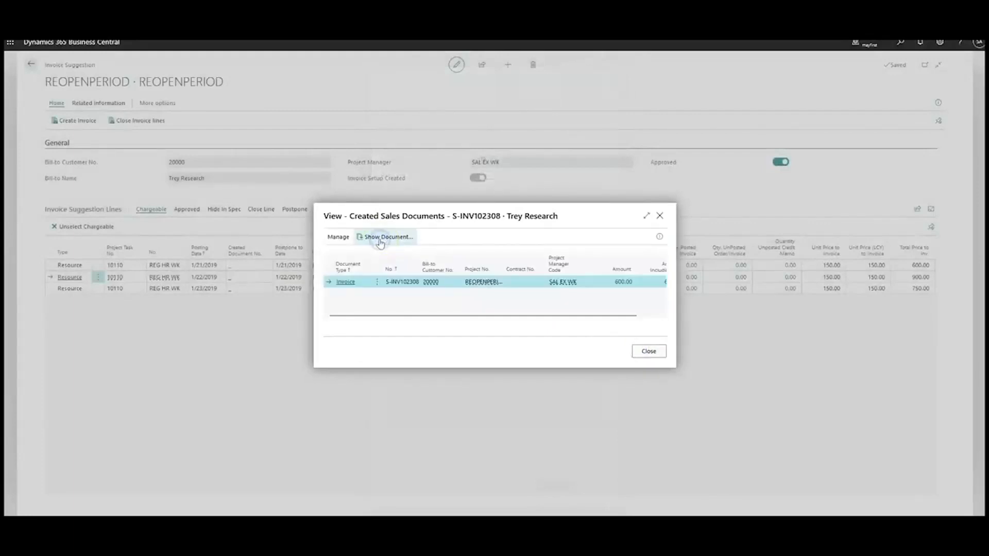
{"action": "left_click", "coordinate": [381, 238]}
{"action": "left_click", "coordinate": [341, 119]}
{"action": "left_click", "coordinate": [534, 305]}
{"action": "left_click", "coordinate": [571, 304]}
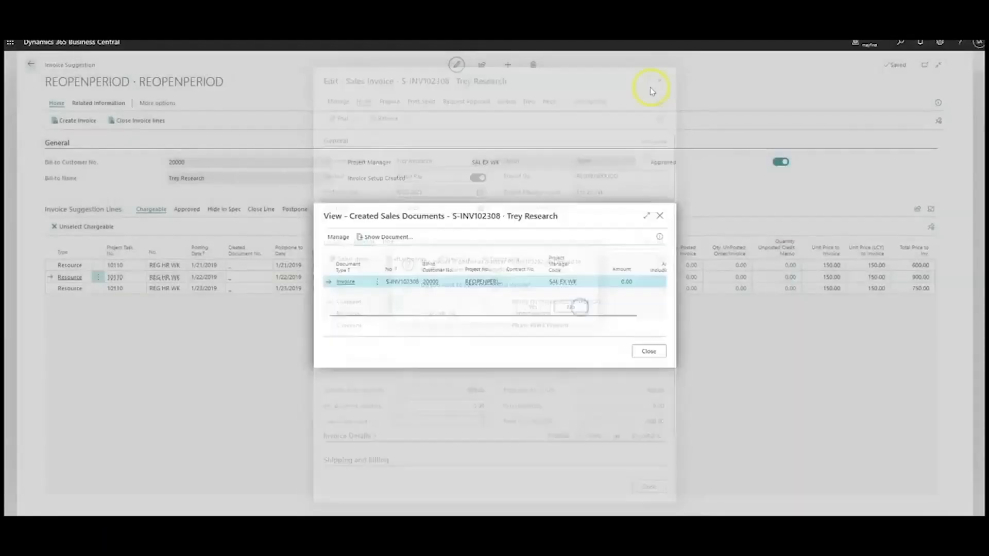
{"action": "left_click", "coordinate": [659, 217]}
Leave the rest of the 1/21/2019 line unapproved and approve the 1/22/2019 line for invoicing.
{"action": "left_click", "coordinate": [504, 266]}
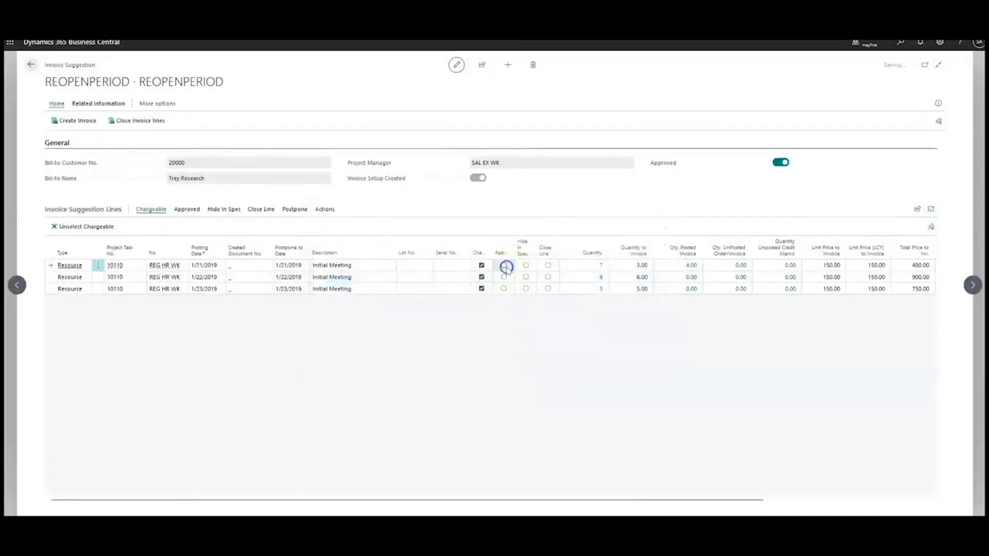
{"action": "left_click", "coordinate": [630, 266]}
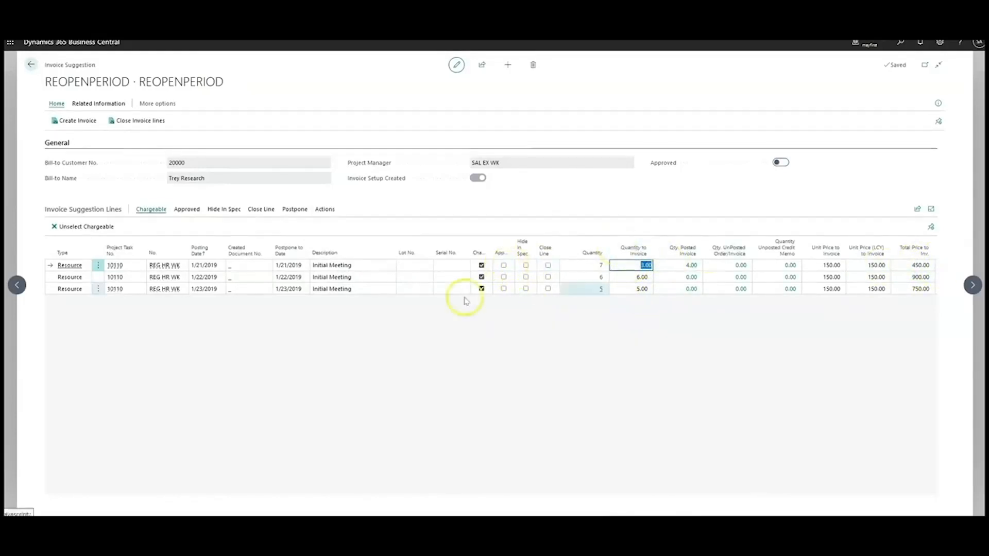
{"action": "left_click", "coordinate": [504, 278]}
Create the project invoice for the approved 1/22/2019 line and close the created documents list without posting it.
{"action": "left_click", "coordinate": [77, 120]}
{"action": "left_click", "coordinate": [556, 492]}
{"action": "left_click", "coordinate": [650, 353]}
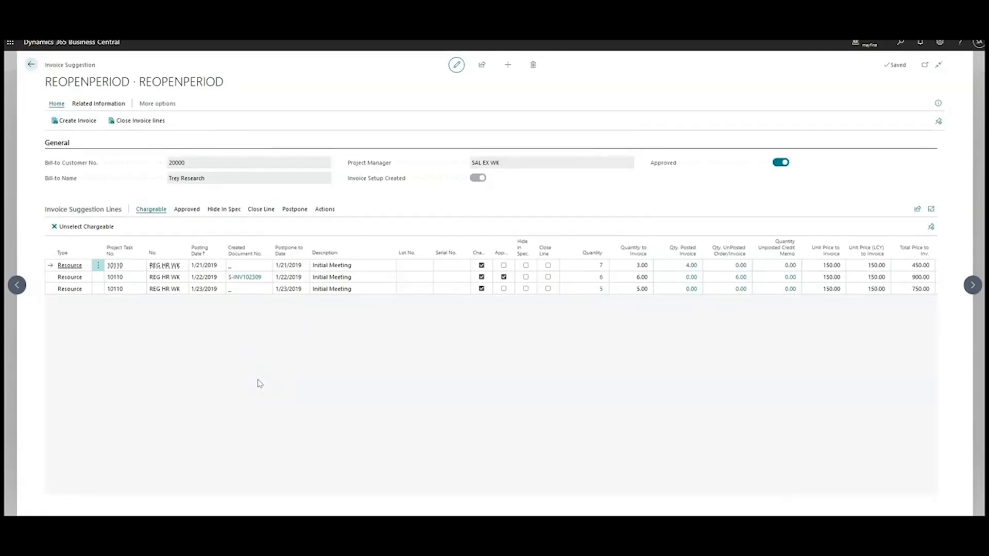
Leave the invoice suggestion and open the project ledger entries of project REOPENPERIOD.
{"action": "left_click", "coordinate": [30, 65]}
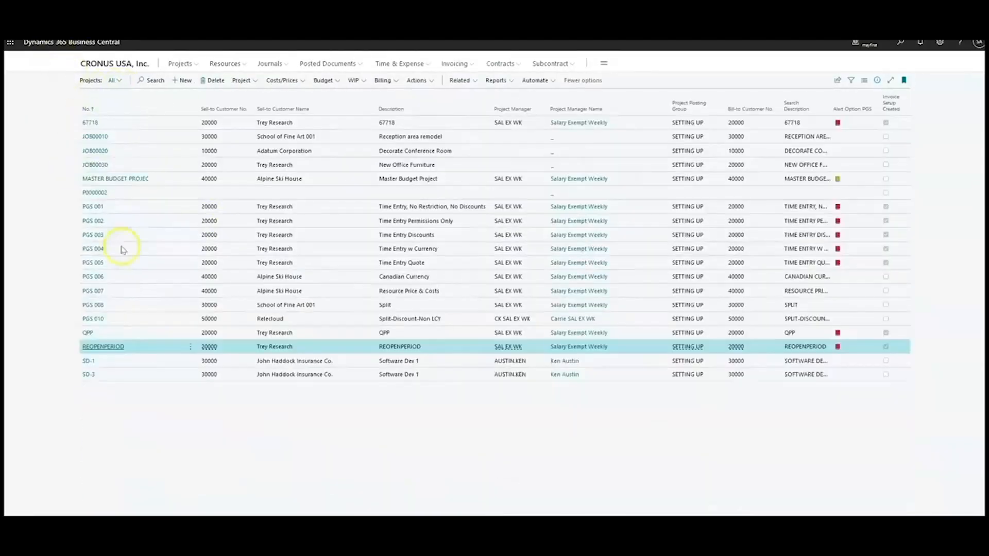
{"action": "left_click", "coordinate": [245, 80]}
{"action": "left_click", "coordinate": [264, 106]}
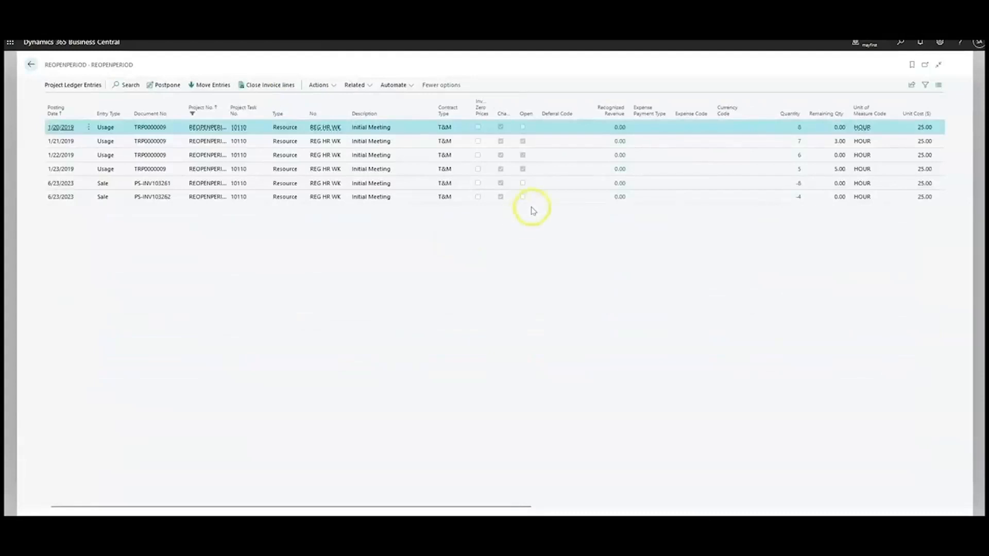
Compare the two posted sale entries with the usage entries, examining quantity, remaining quantity and open status for each date.
{"action": "left_click", "coordinate": [536, 185]}
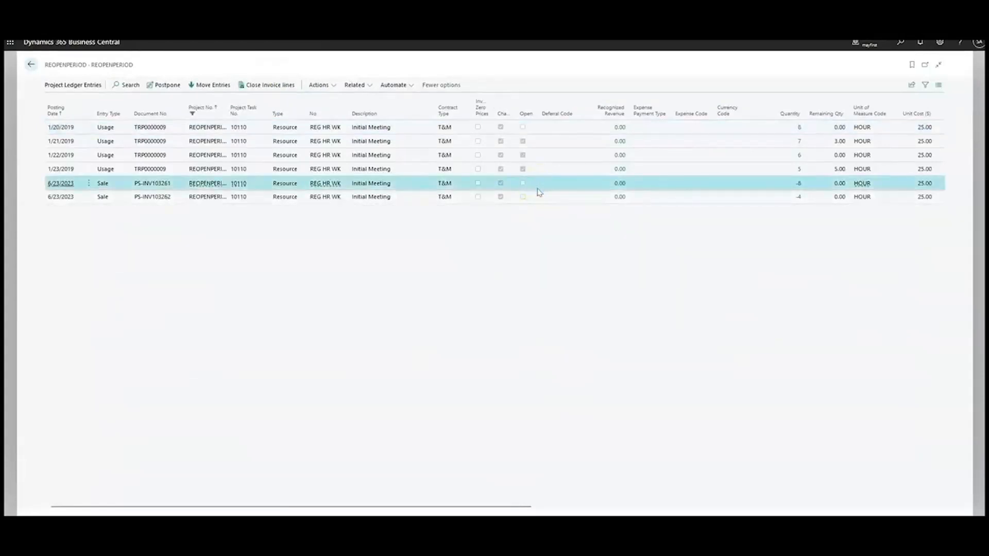
{"action": "left_click", "coordinate": [537, 195], "text": "shift"}
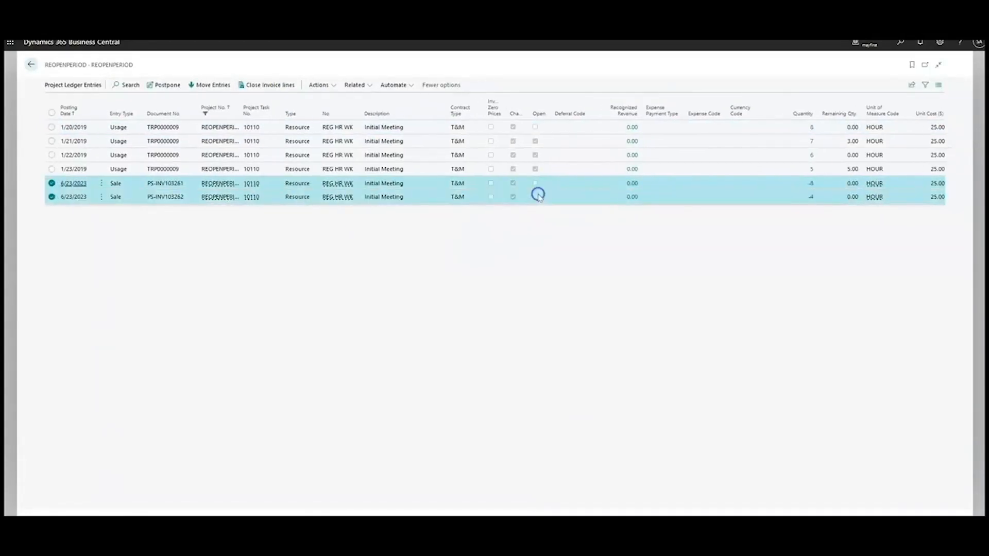
{"action": "left_click", "coordinate": [555, 128], "text": "ctrl"}
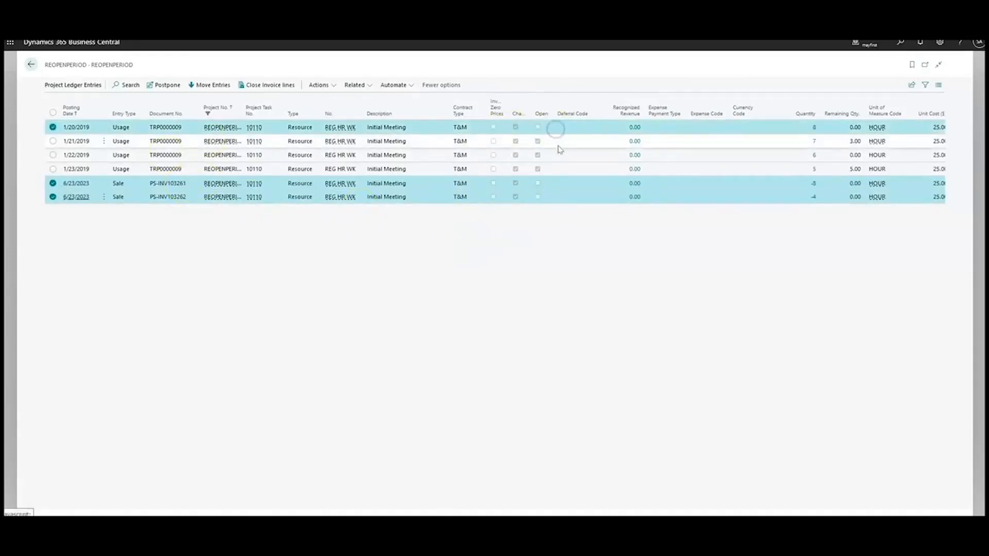
{"action": "left_click", "coordinate": [558, 142], "text": "ctrl"}
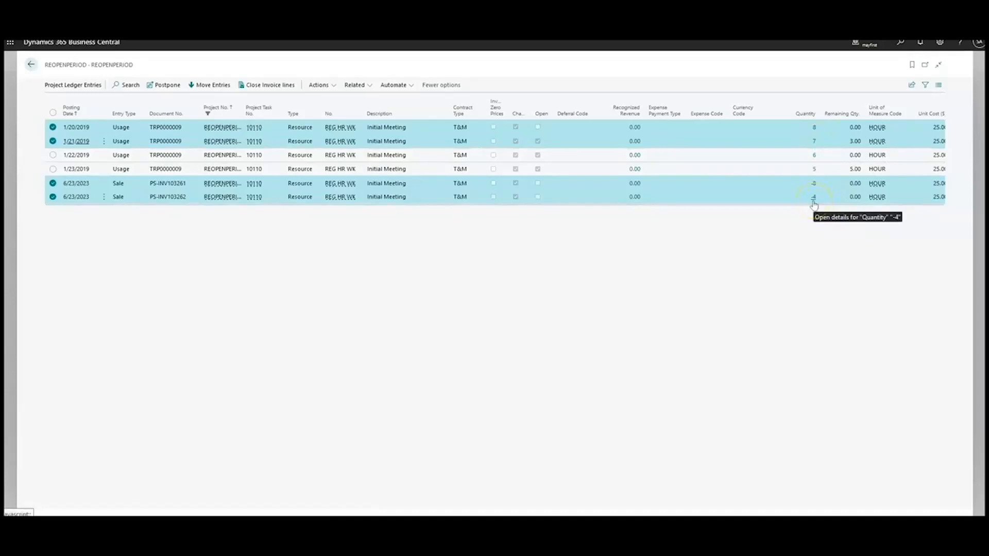
{"action": "left_click", "coordinate": [856, 147]}
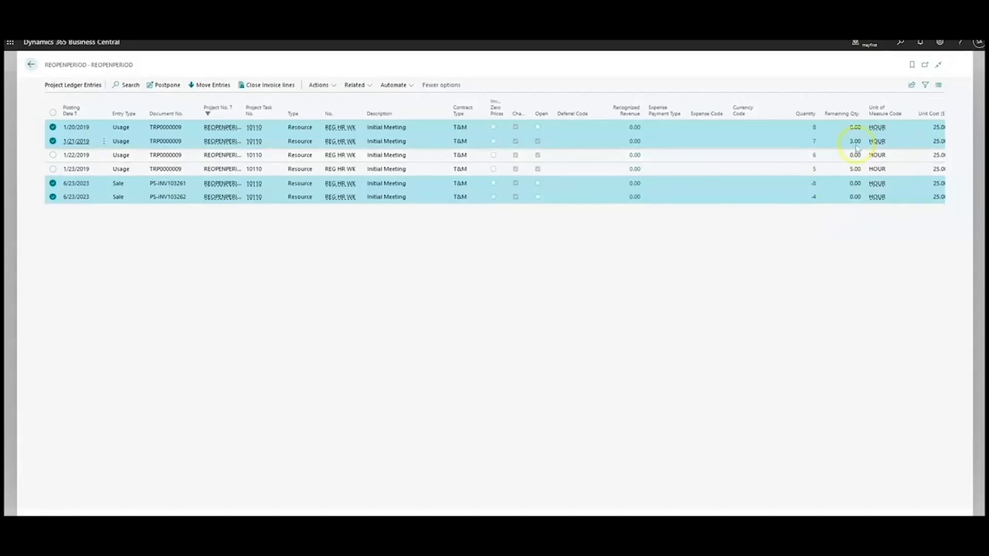
{"action": "left_click", "coordinate": [792, 159]}
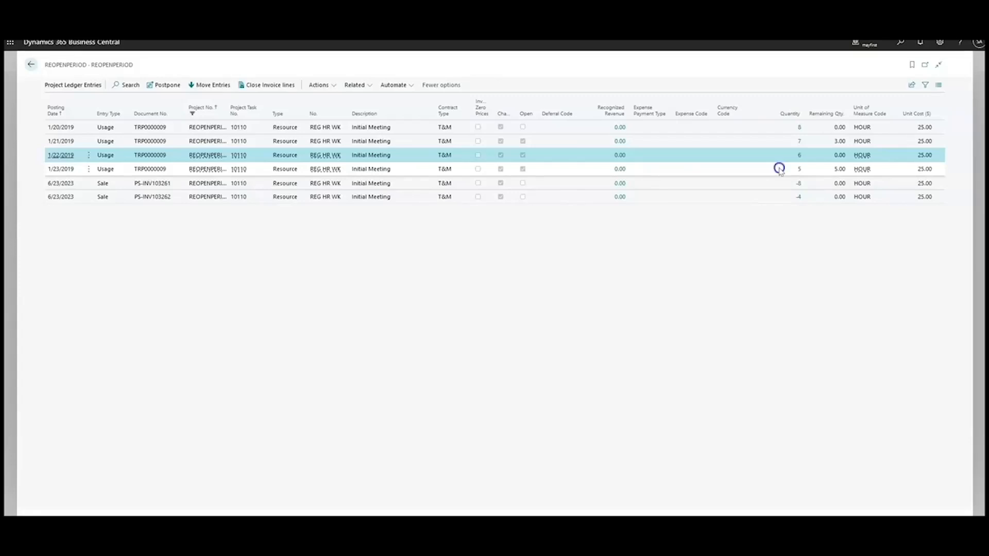
{"action": "left_click", "coordinate": [779, 170]}
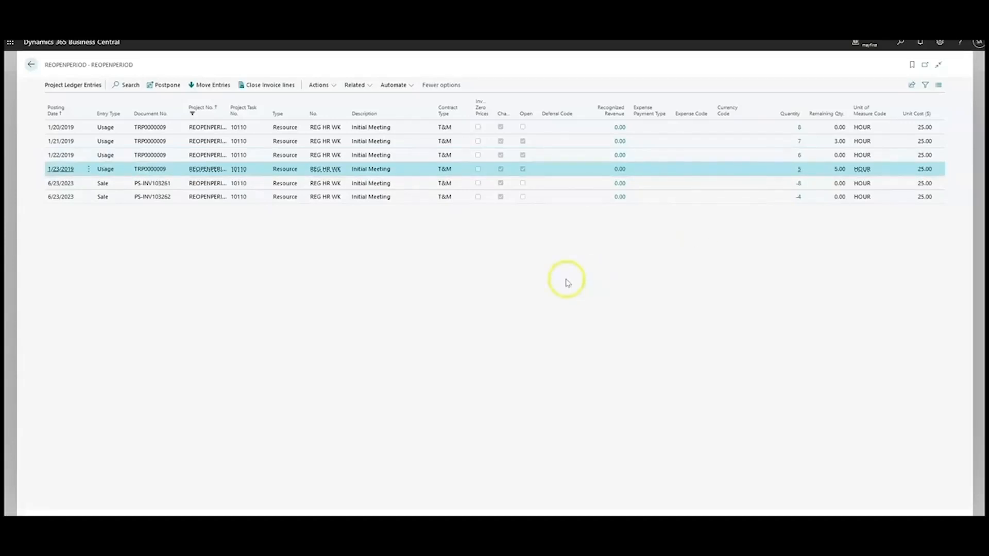
{"action": "left_click", "coordinate": [567, 283]}
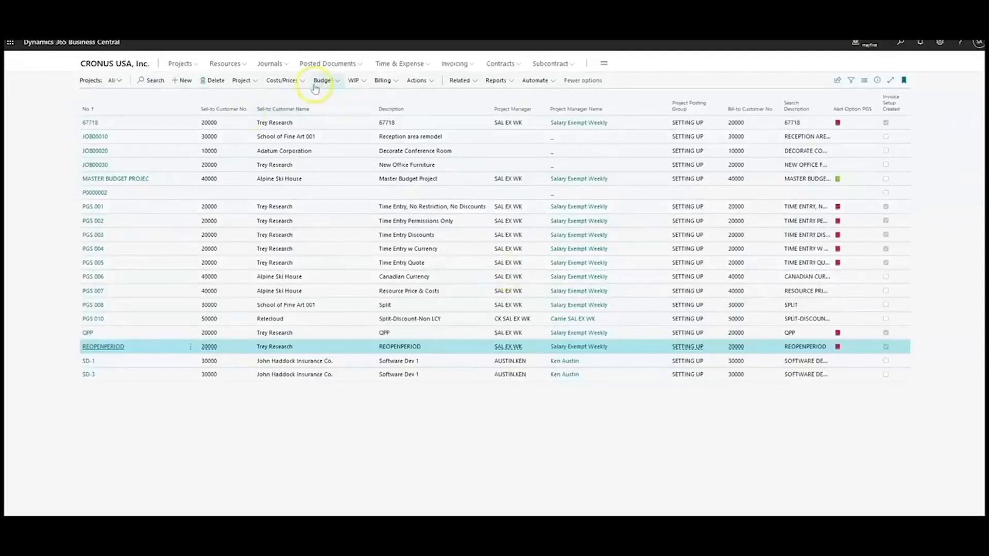
Open the timesheet entry periods of the REG HR WK resource.
{"action": "left_click", "coordinate": [243, 65]}
{"action": "left_click", "coordinate": [102, 82]}
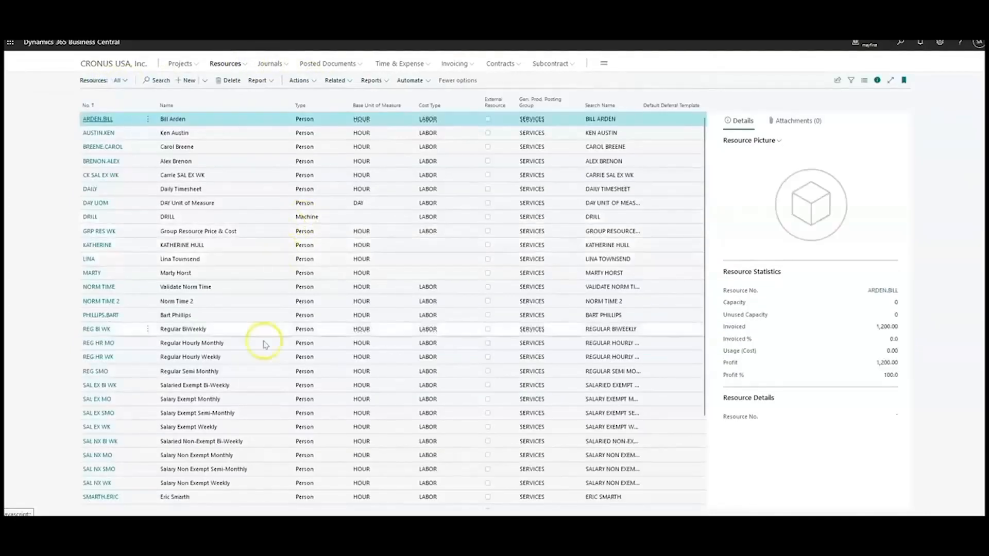
{"action": "left_click", "coordinate": [251, 363]}
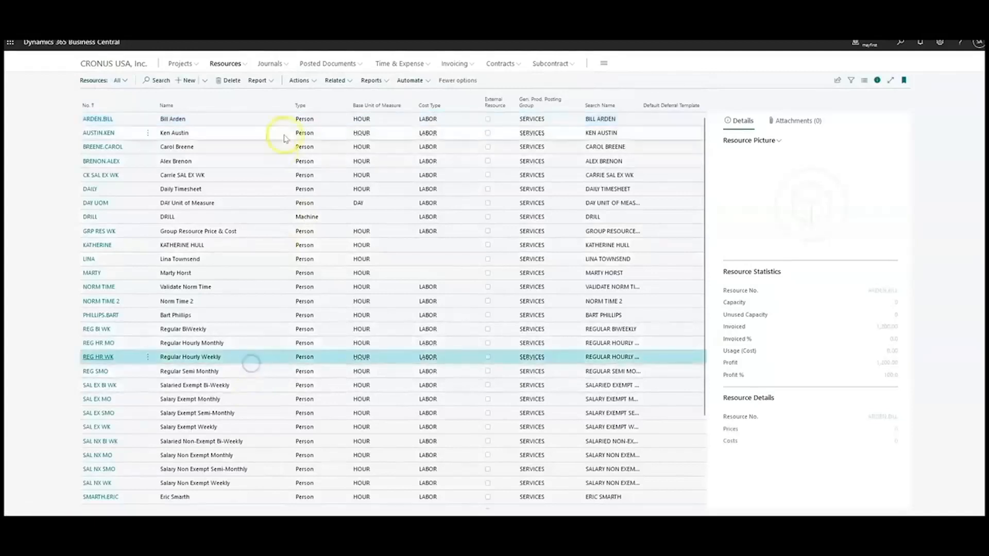
{"action": "left_click", "coordinate": [299, 80]}
{"action": "mouse_move", "coordinate": [326, 118]}
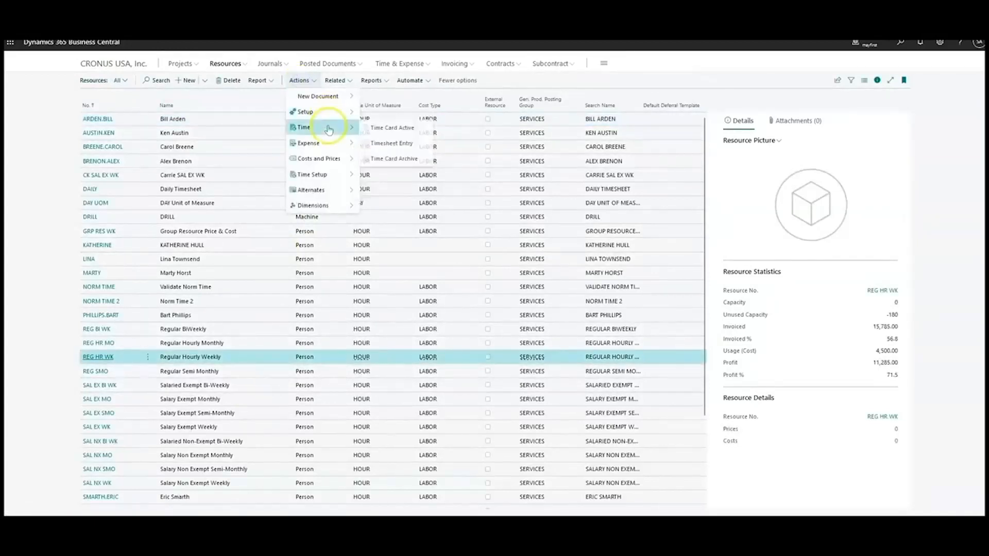
{"action": "left_click", "coordinate": [391, 141]}
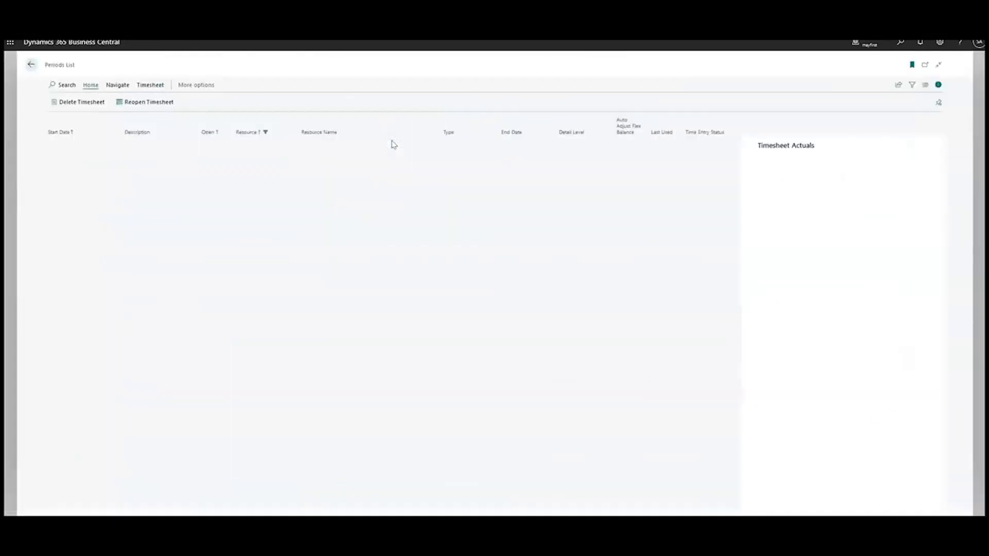
Reopen the posted Week 4 - 01/26/19 timesheet and agree to reverse its project ledger entries.
{"action": "left_click", "coordinate": [83, 188]}
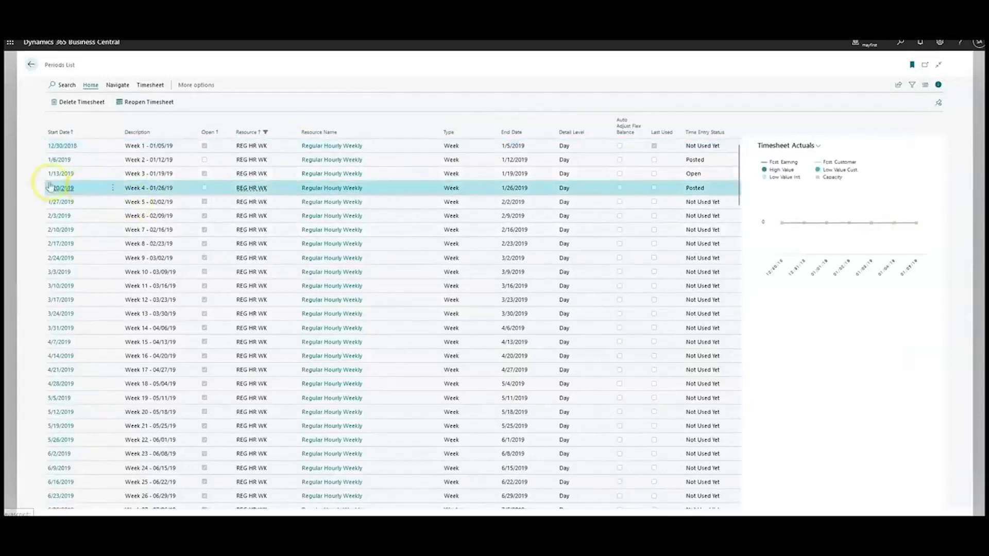
{"action": "left_click", "coordinate": [161, 101]}
{"action": "left_click", "coordinate": [543, 303]}
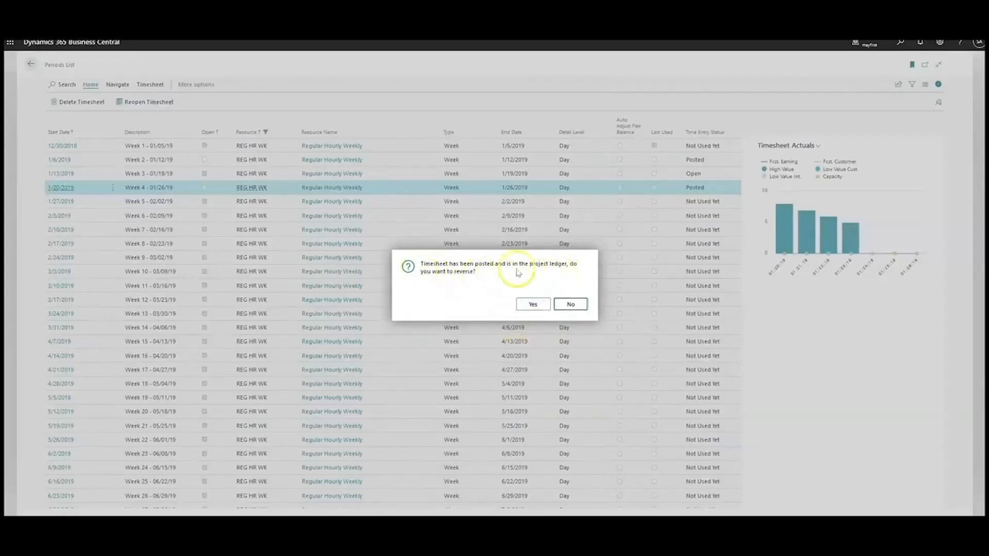
{"action": "left_click", "coordinate": [528, 306]}
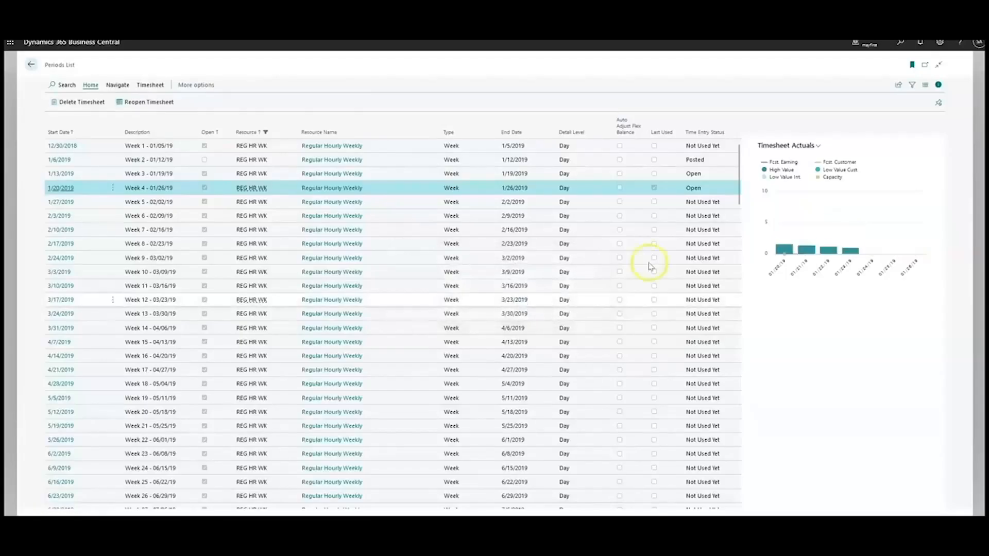
Check the daily hours on the reopened Week 4 timesheet, then return to the project list.
{"action": "left_click", "coordinate": [70, 192]}
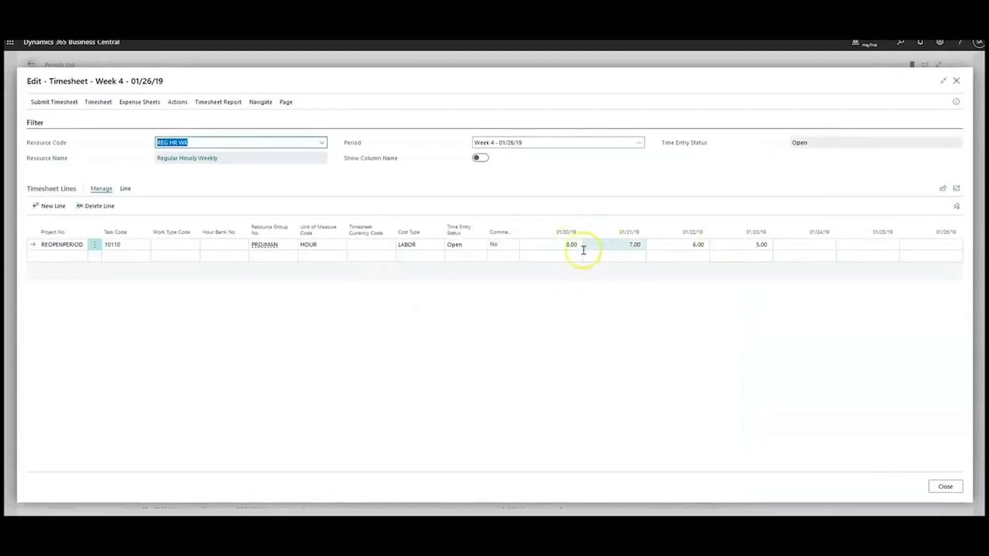
{"action": "key", "text": "Escape"}
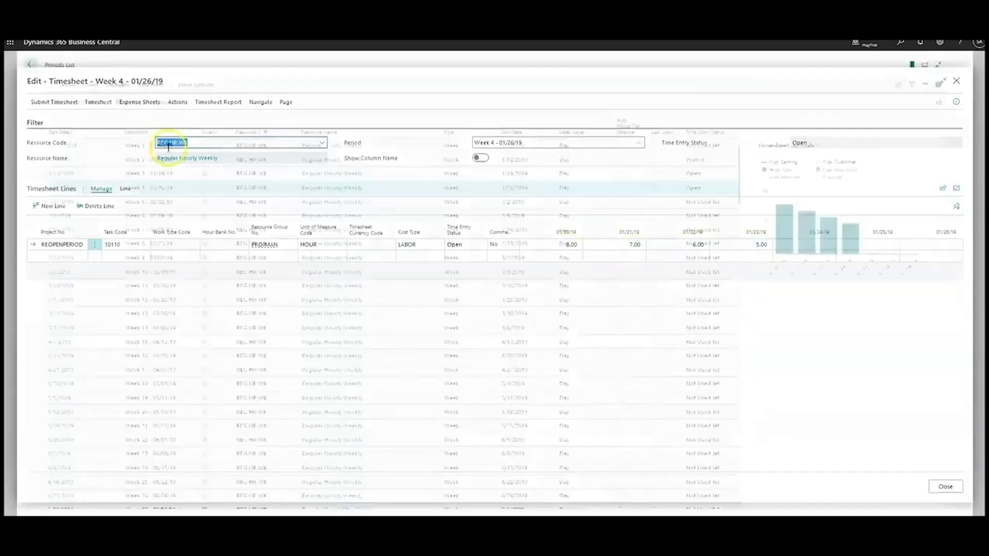
{"action": "key", "text": "Escape"}
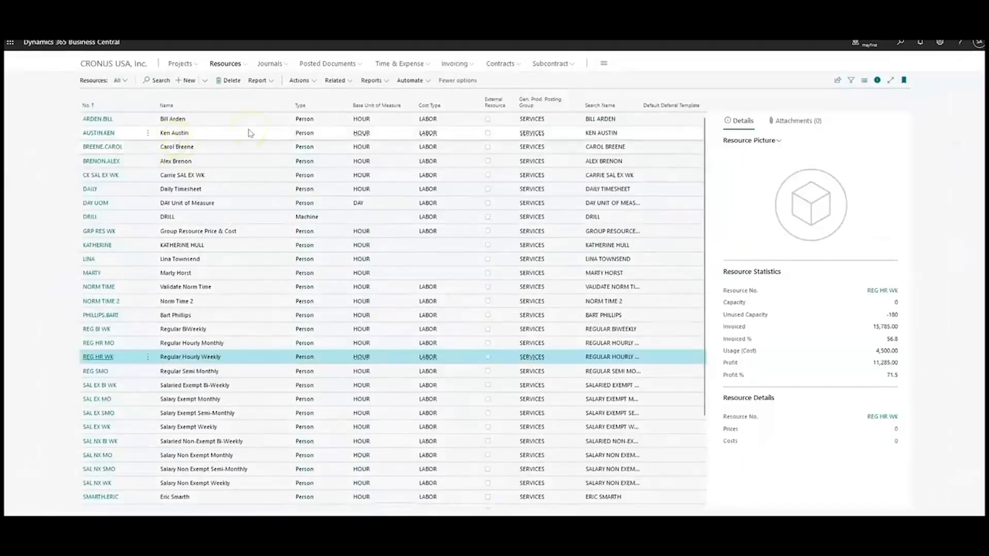
{"action": "key", "text": "Escape"}
Examine the quantities, costs and prices of the reversing entries in the REOPENPERIOD project ledger, then return to the project list.
{"action": "left_click", "coordinate": [241, 80]}
{"action": "left_click", "coordinate": [256, 112]}
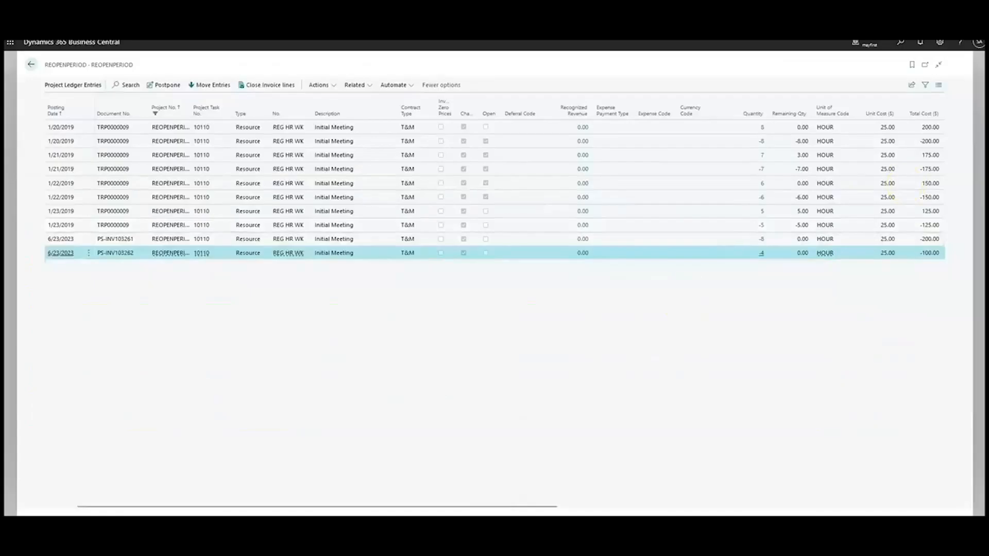
{"action": "left_click_drag", "start_coordinate": [490, 505], "coordinate": [766, 508]}
{"action": "left_click", "coordinate": [340, 127]}
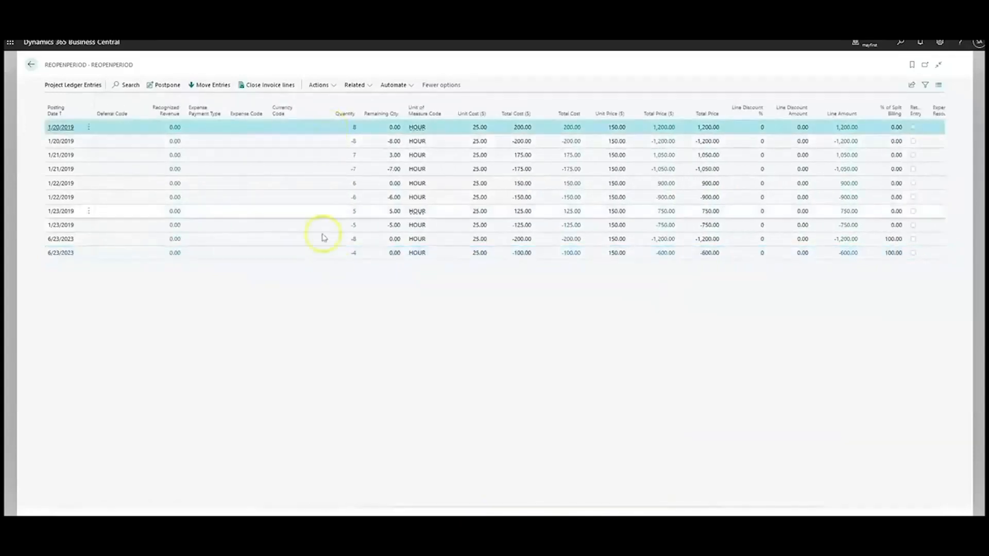
{"action": "left_click", "coordinate": [359, 321]}
{"action": "key", "text": "Escape"}
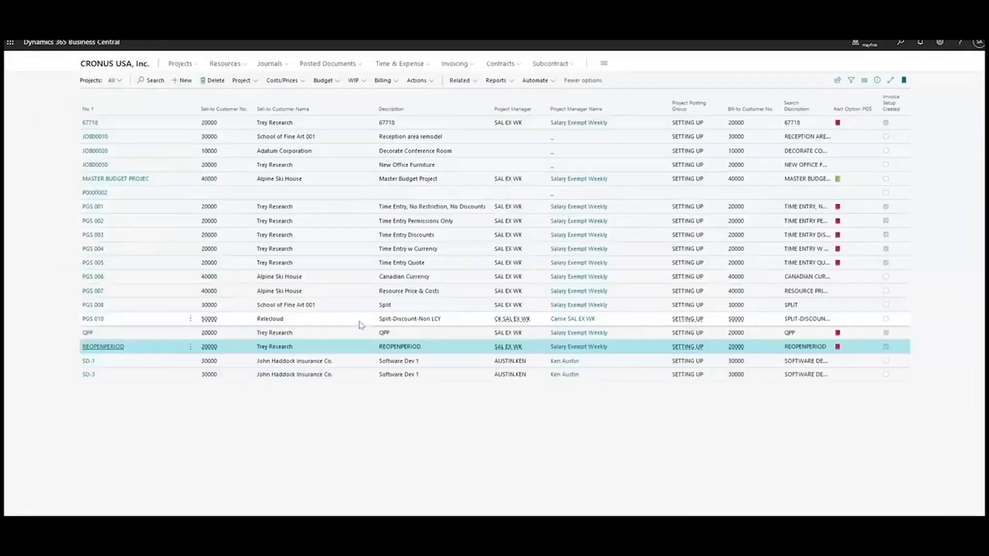
Open the invoice suggestion for REOPENPERIOD and examine the reversal lines' quantities, invoice prices and remaining amounts.
{"action": "left_click", "coordinate": [383, 80]}
{"action": "left_click", "coordinate": [407, 95]}
{"action": "left_click_drag", "start_coordinate": [587, 499], "coordinate": [765, 509]}
{"action": "left_click", "coordinate": [233, 268]}
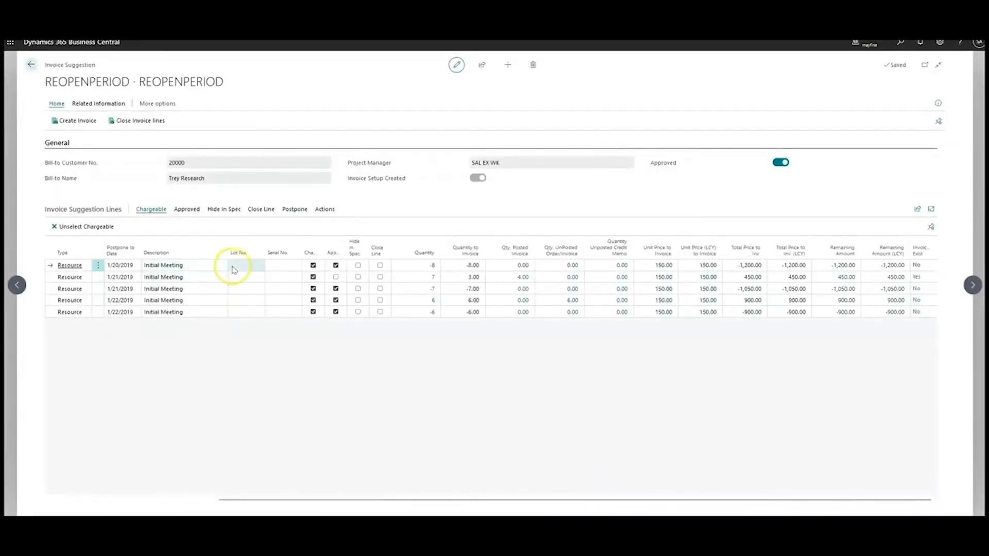
{"action": "left_click", "coordinate": [433, 266]}
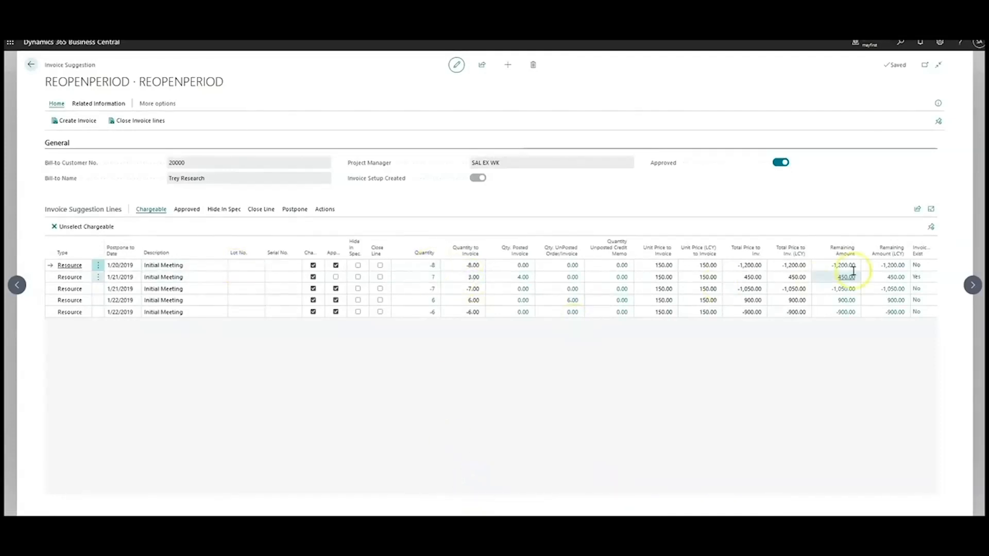